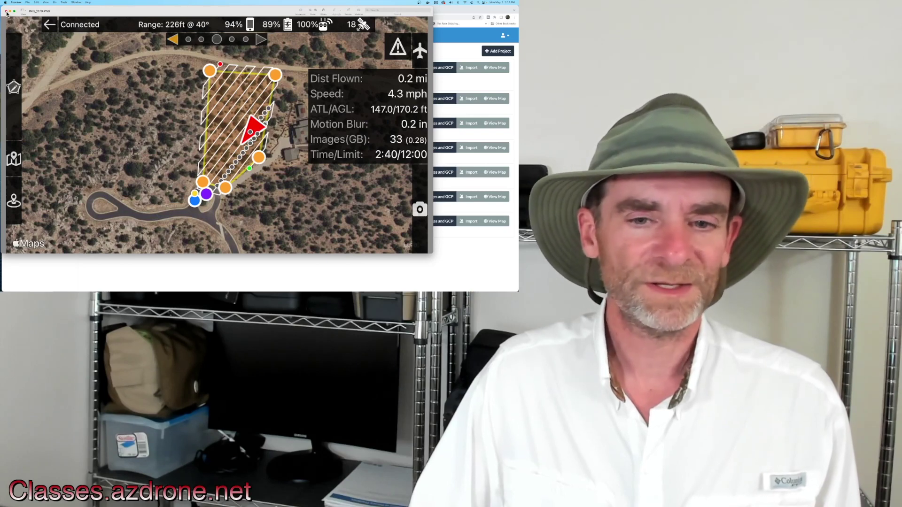
- Close the flight screenshot, go up to the 5-2-22 High Lonesome folder and switch to the WebODM dashboard
click(6, 11)
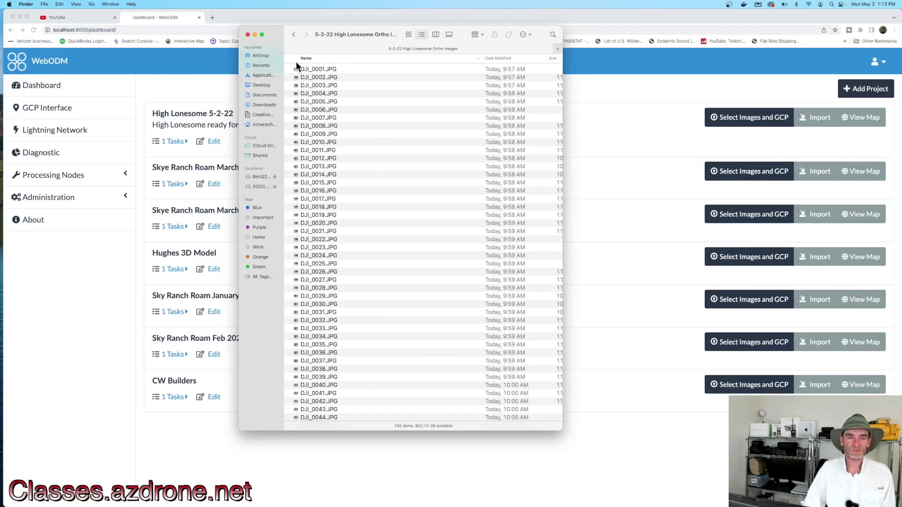
click(294, 34)
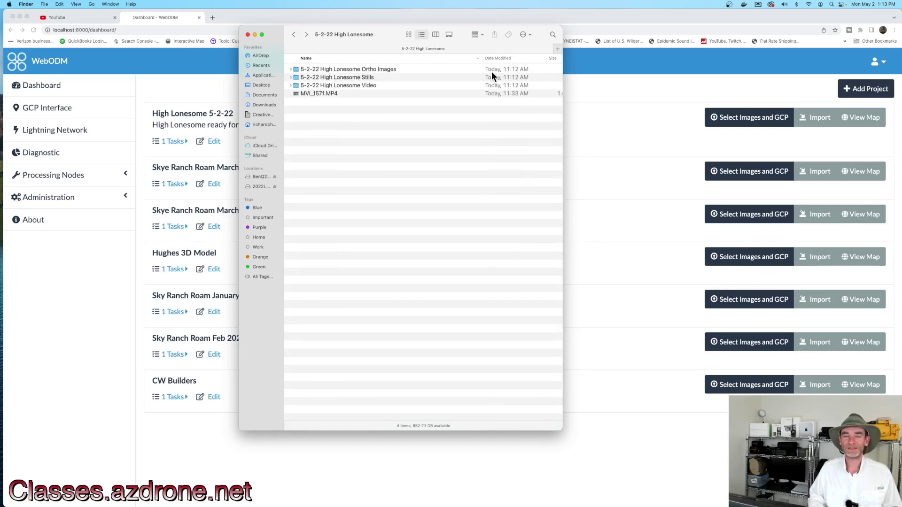
click(584, 18)
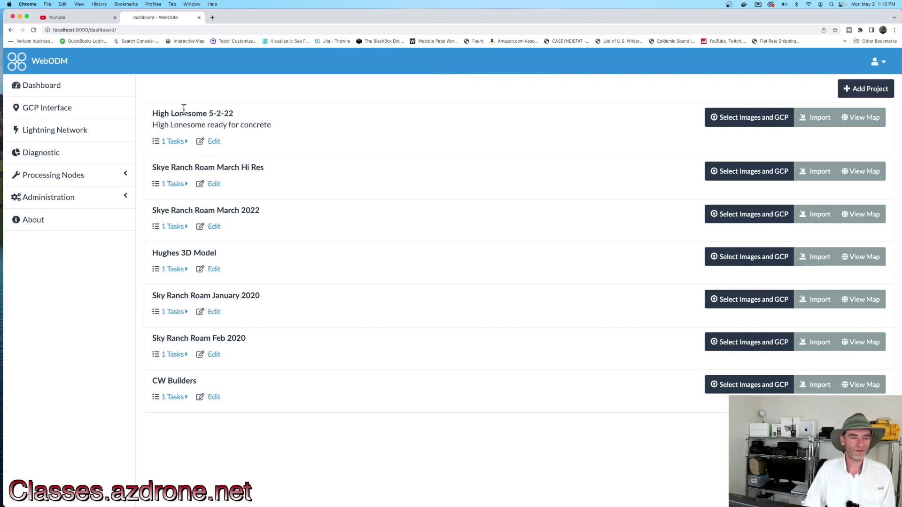
- Expand the High Lonesome 5-2-22 project's task details, highlight its processing time and list its downloadable assets
click(172, 141)
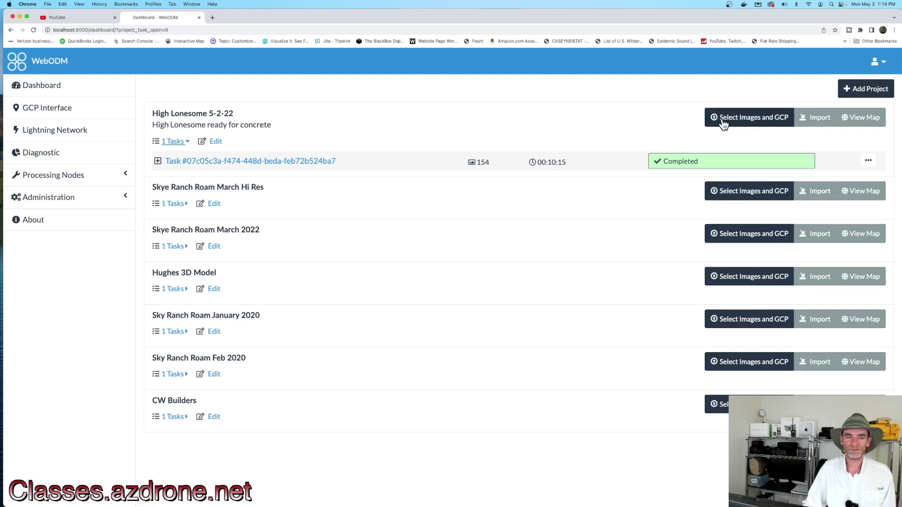
click(274, 162)
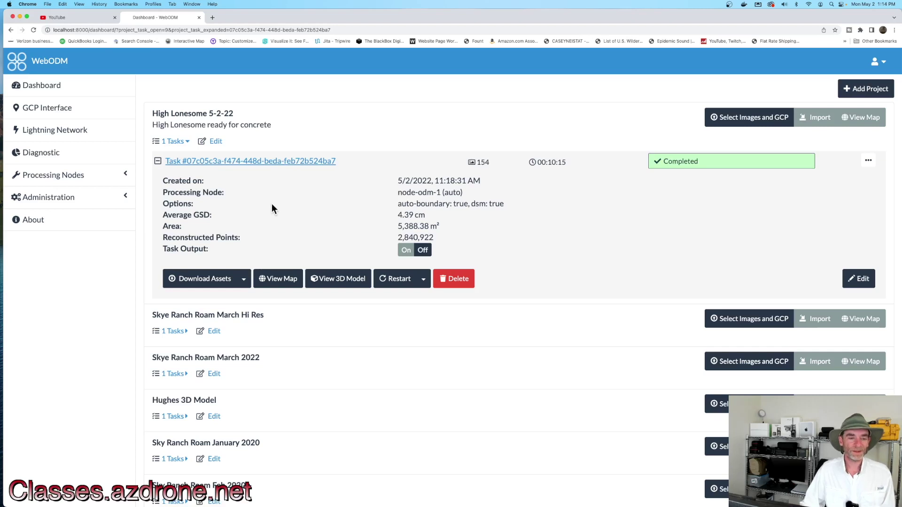
drag(567, 163, 549, 163)
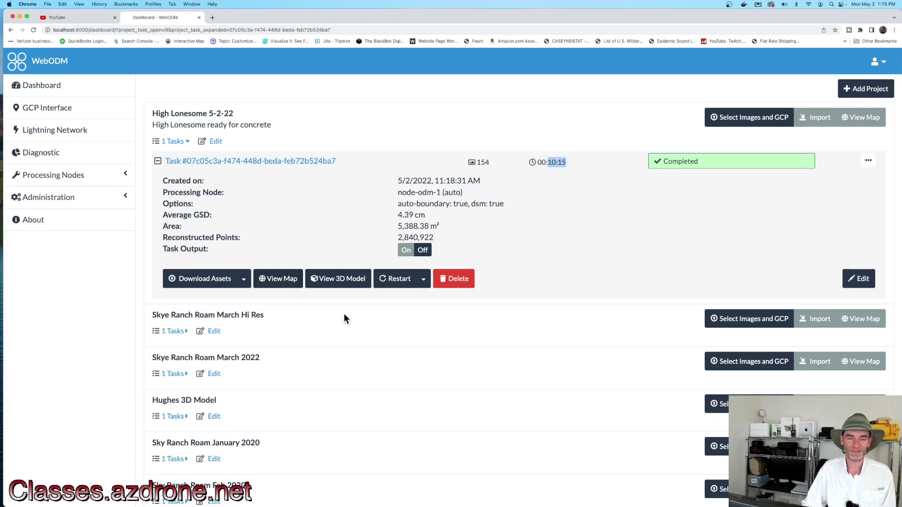
click(245, 282)
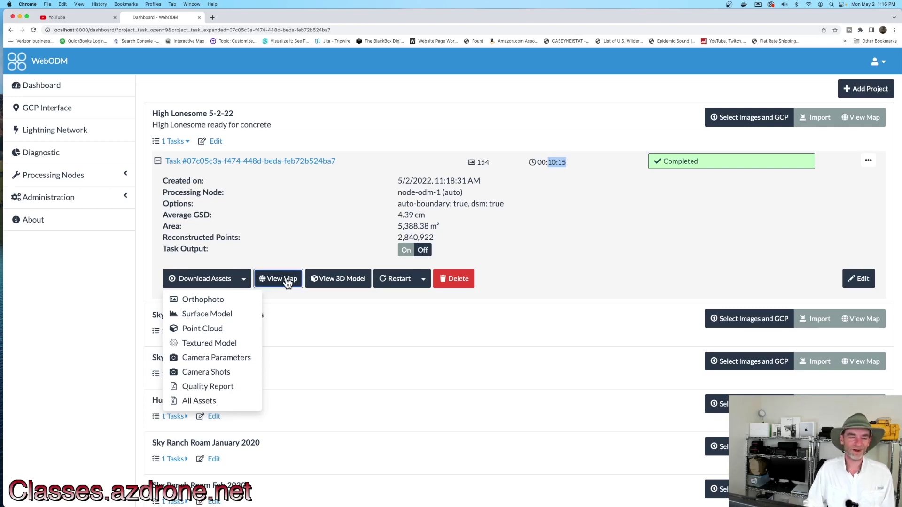
- Open the High Lonesome task's map, check its layers and set the base map to None
click(287, 280)
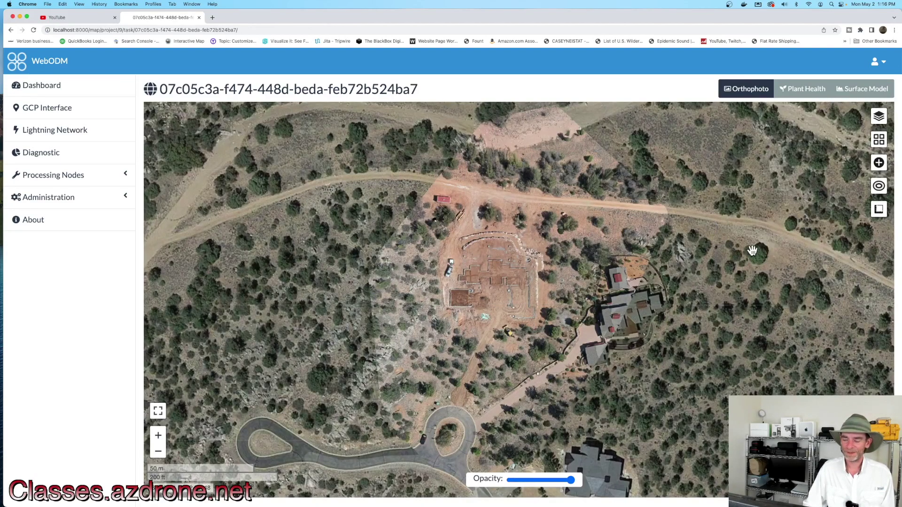
click(879, 118)
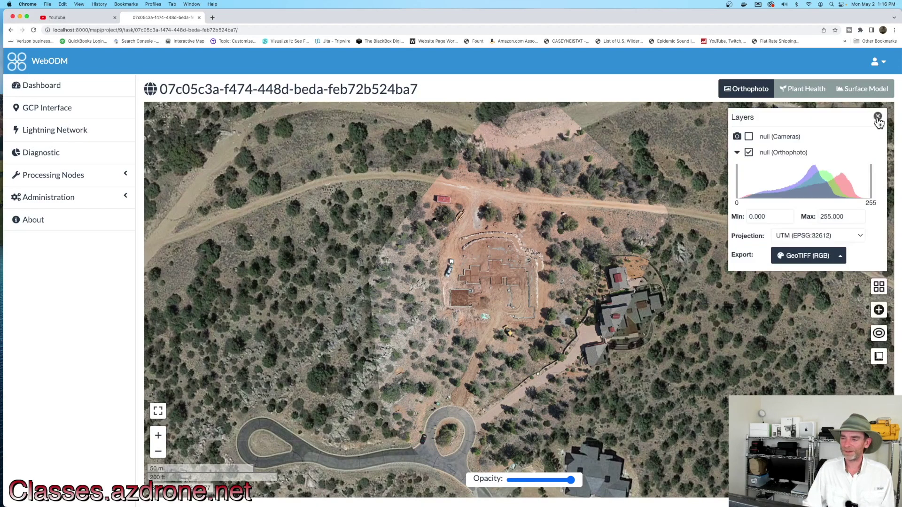
click(878, 118)
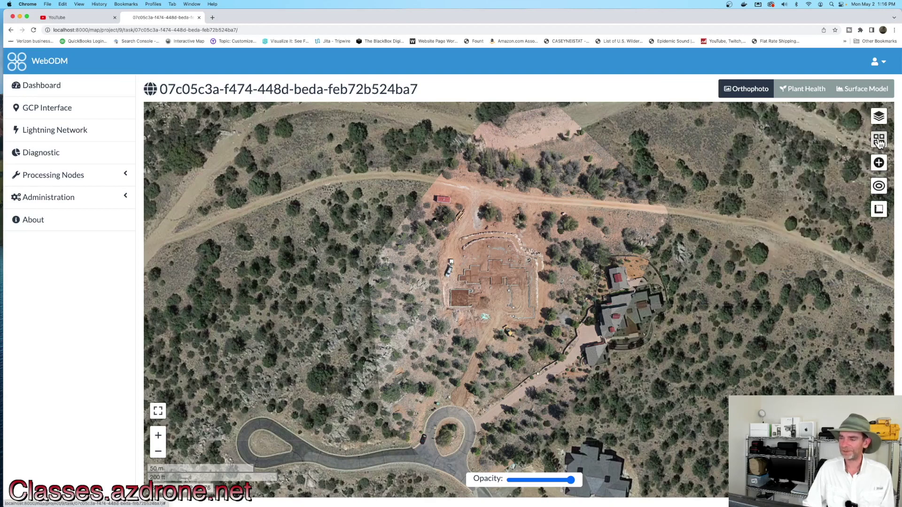
mouse_move(878, 116)
click(724, 221)
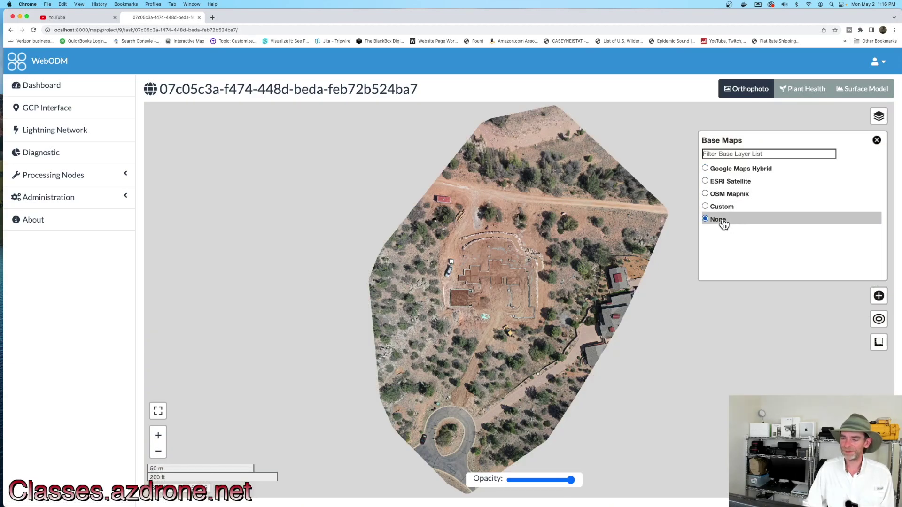
- Examine the orthophoto up close around the building foundations and driveway, and as a whole
drag(559, 258, 527, 246)
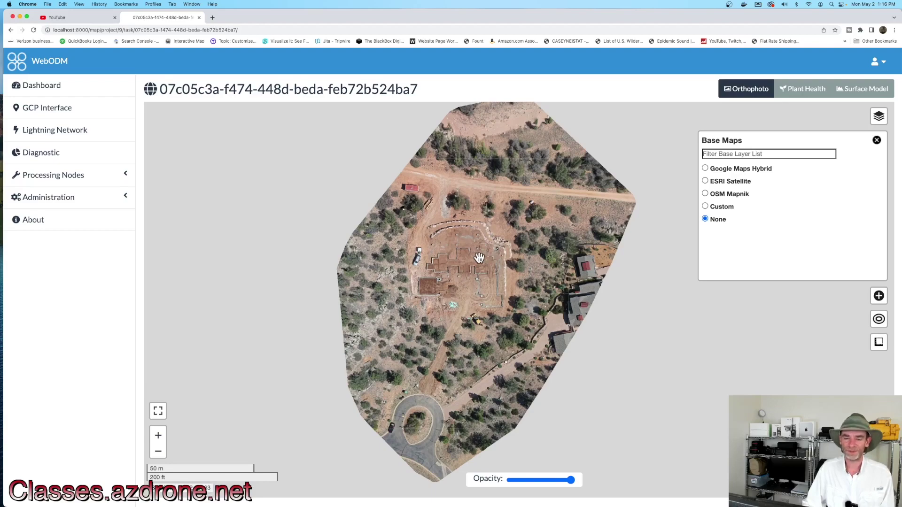
scroll(476, 265, up, 4)
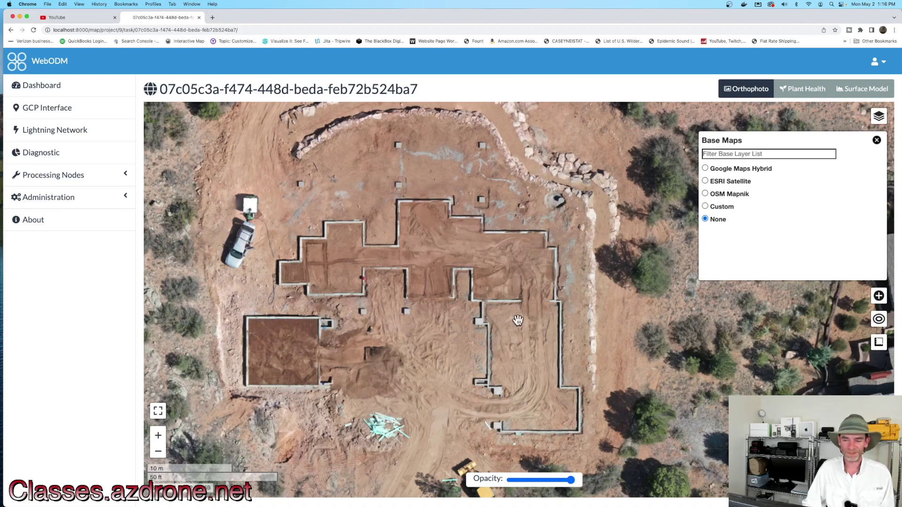
scroll(423, 314, down, 2)
scroll(422, 314, up, 2)
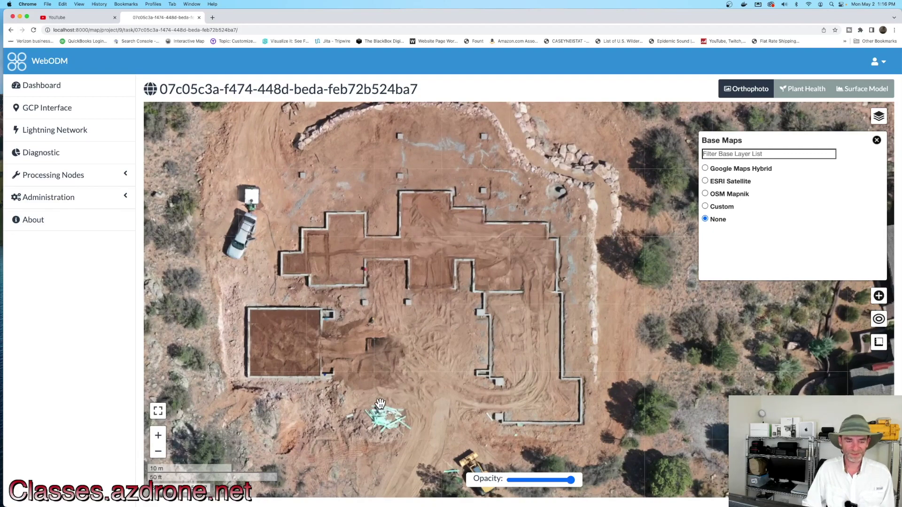
scroll(365, 258, down, 2)
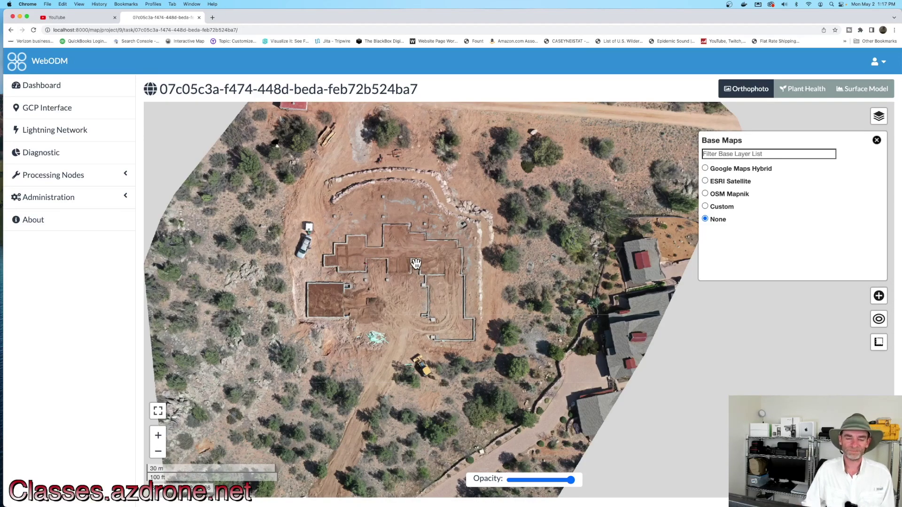
drag(426, 390, 414, 321)
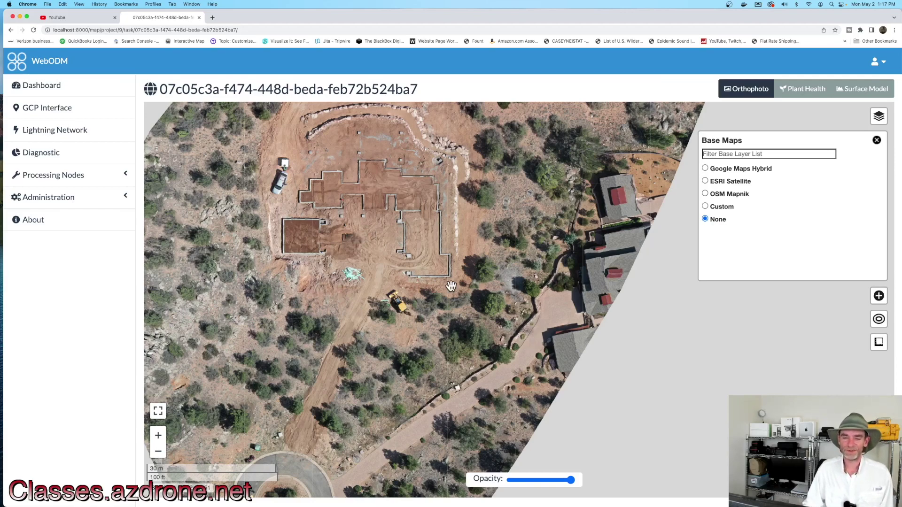
scroll(451, 286, down, 2)
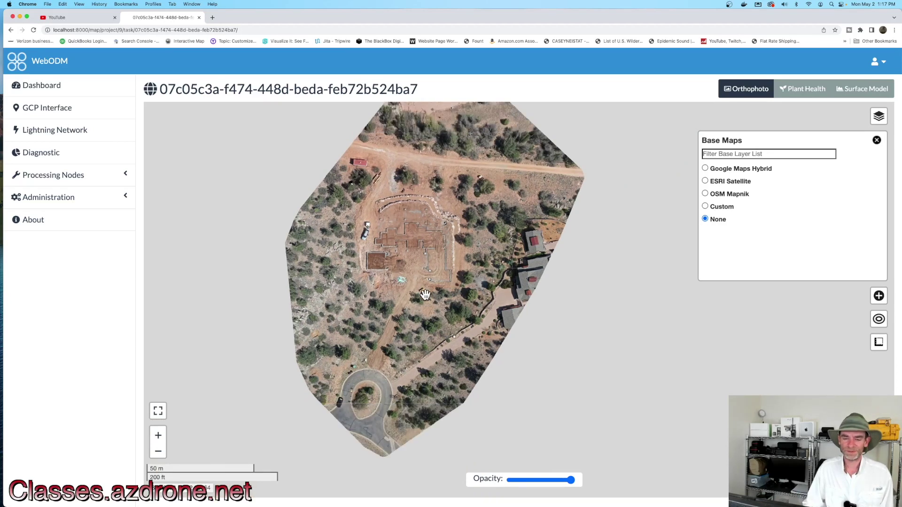
scroll(428, 294, down, 2)
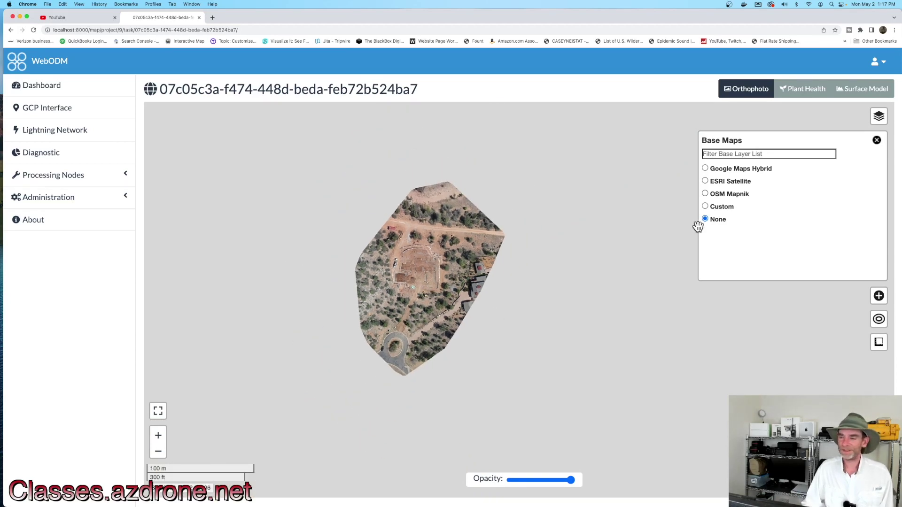
- Set the base map behind the orthophoto to Google Maps Hybrid and close the base map list
click(705, 169)
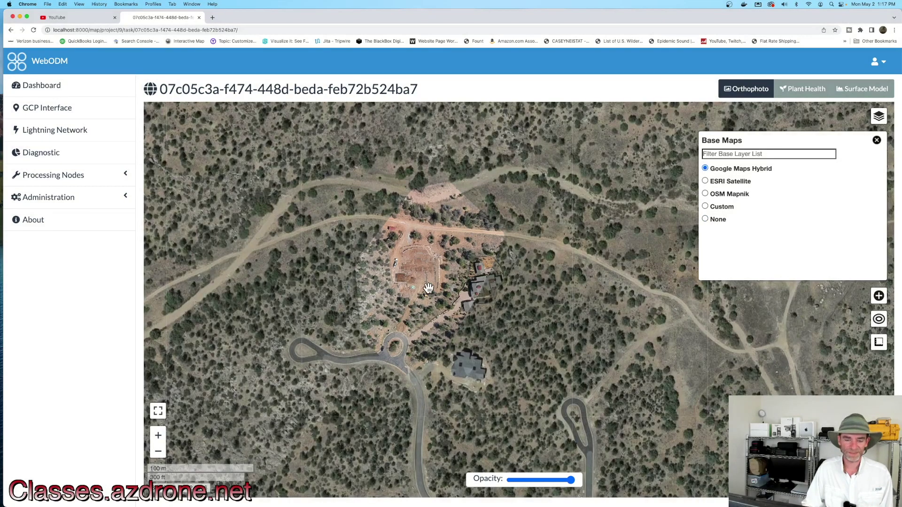
scroll(430, 289, up, 2)
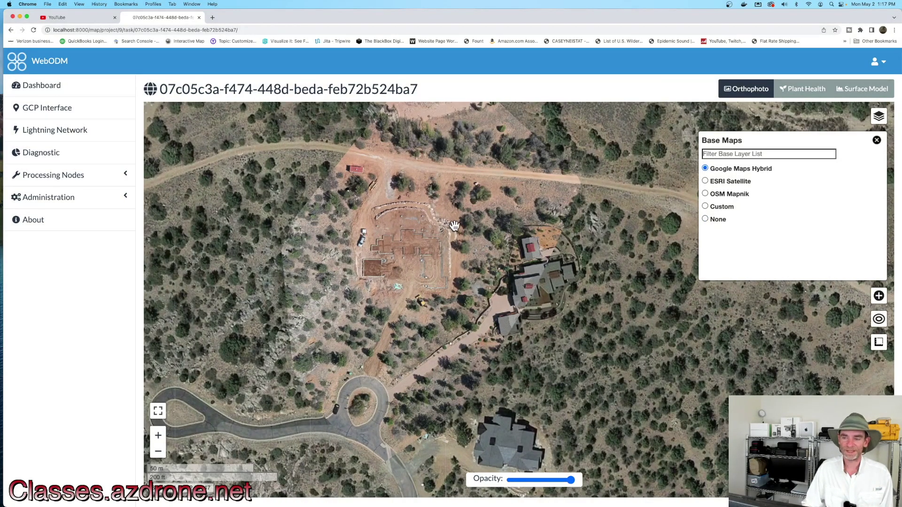
click(877, 140)
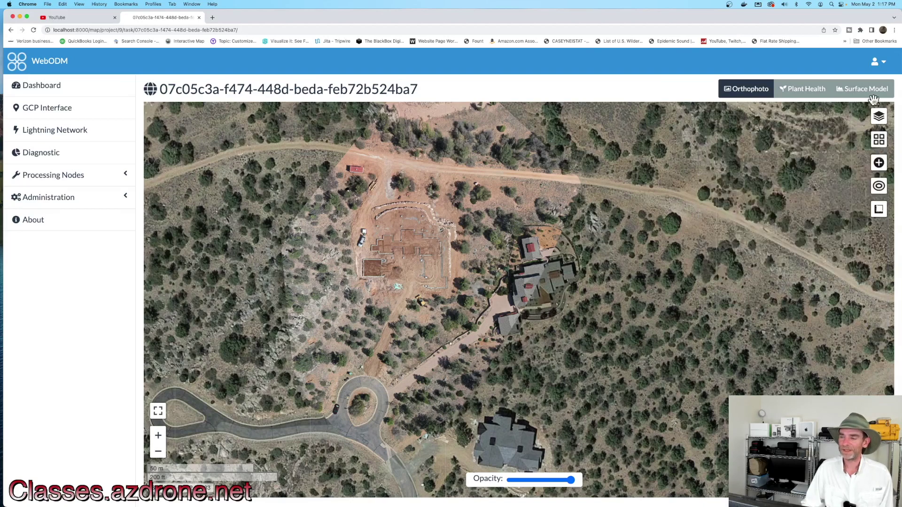
- Switch the map to the Surface Model and examine the elevation colours across the site
click(871, 94)
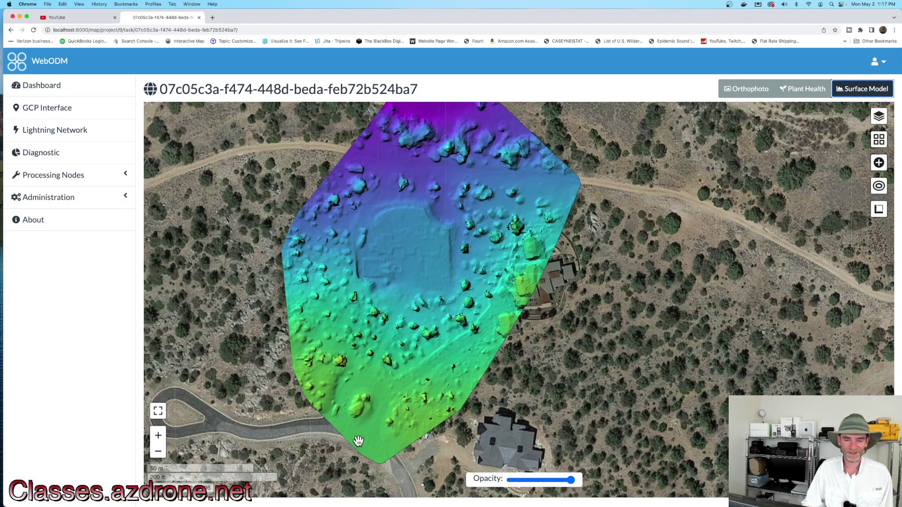
drag(460, 133, 449, 177)
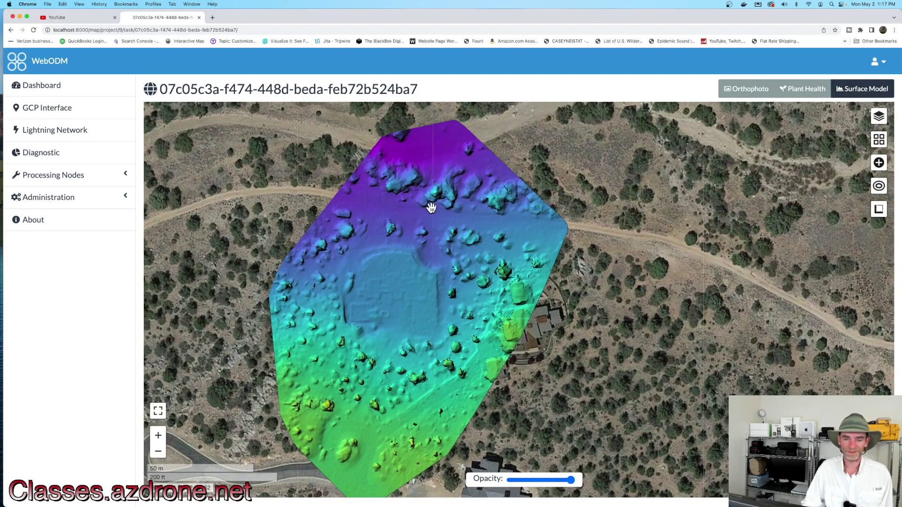
drag(429, 306, 514, 261)
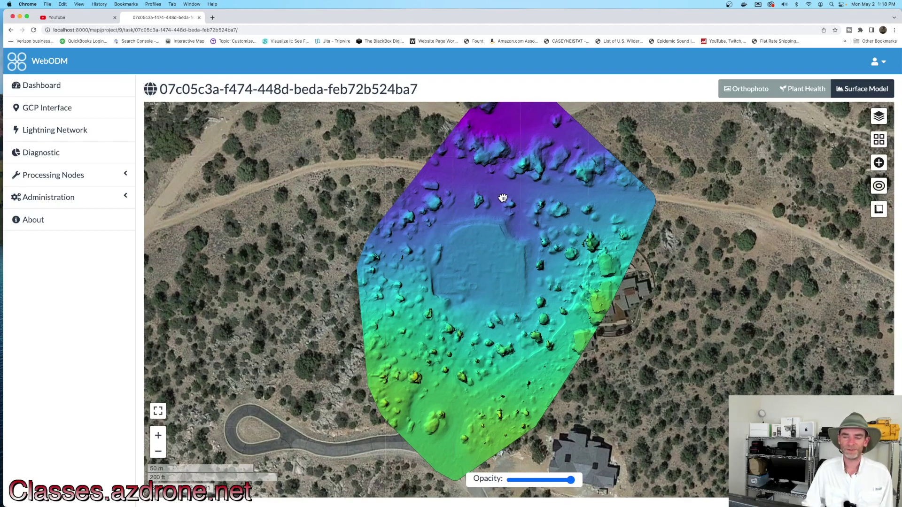
drag(503, 198, 485, 216)
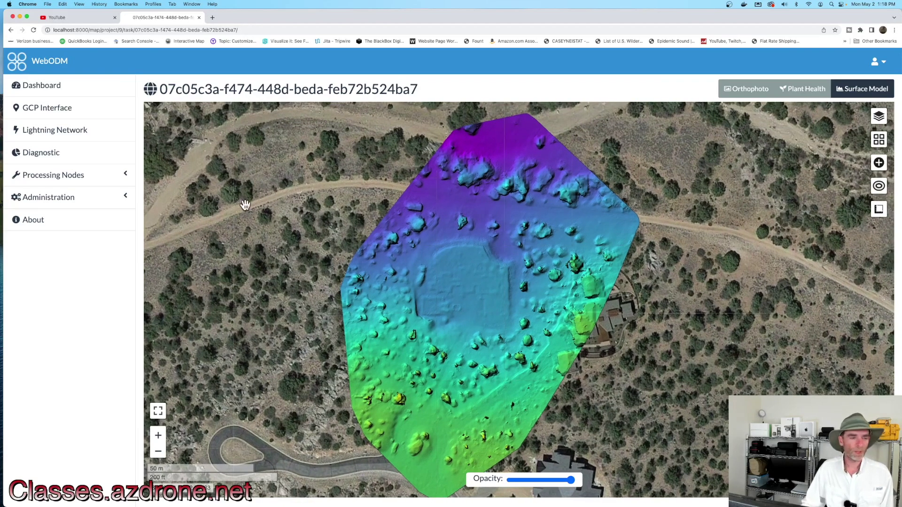
- Return to the dashboard and open the 3D model of the High Lonesome 5-2-22 task
click(49, 85)
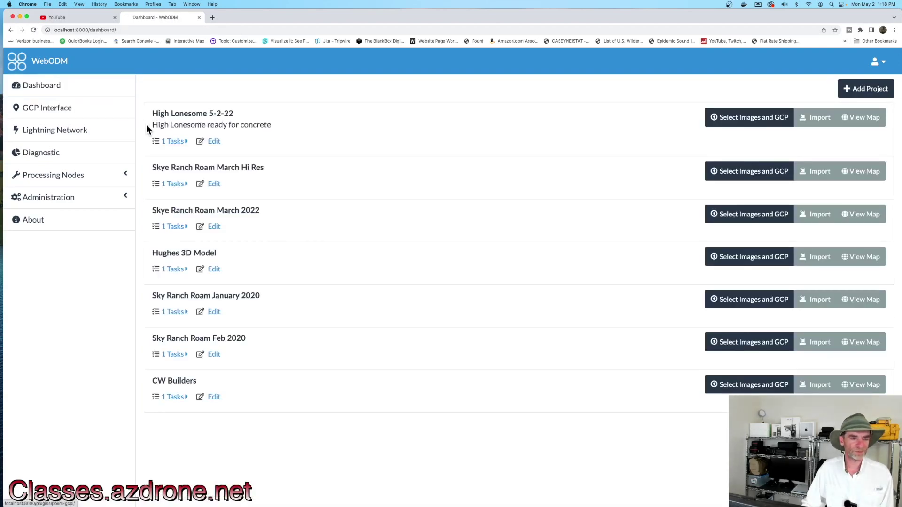
click(171, 141)
click(197, 162)
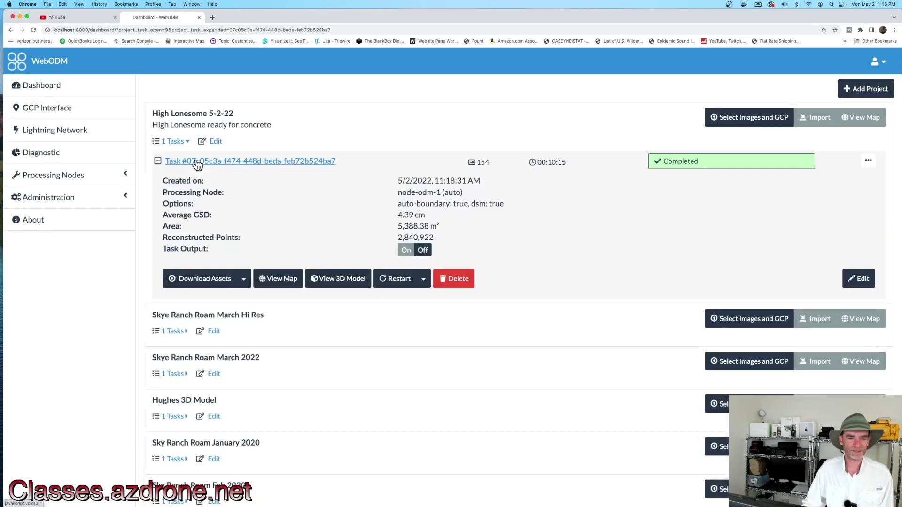
click(342, 277)
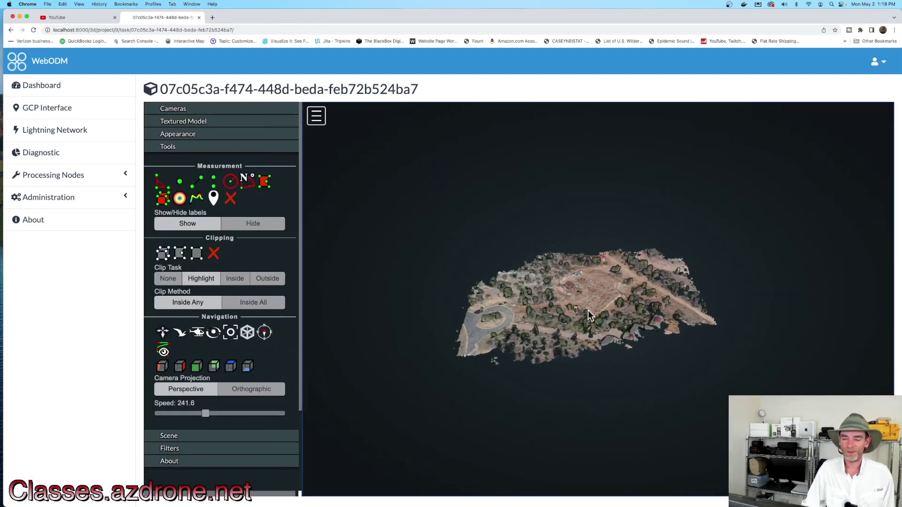
- Inspect the site's point cloud, turn on the textured model and view it from a lower angle
scroll(576, 298, up, 3)
drag(575, 298, 577, 325)
mouse_move(517, 301)
mouse_down()
mouse_move(507, 293)
mouse_move(509, 311)
mouse_up()
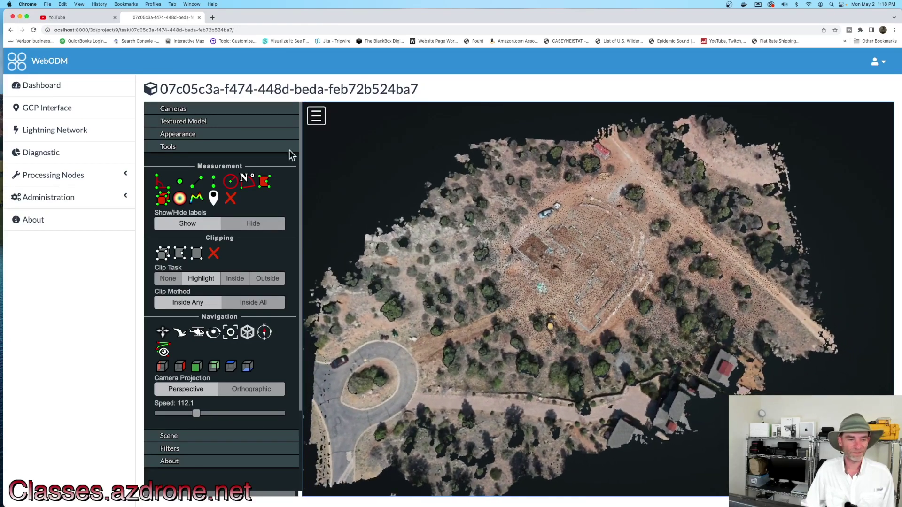
click(200, 123)
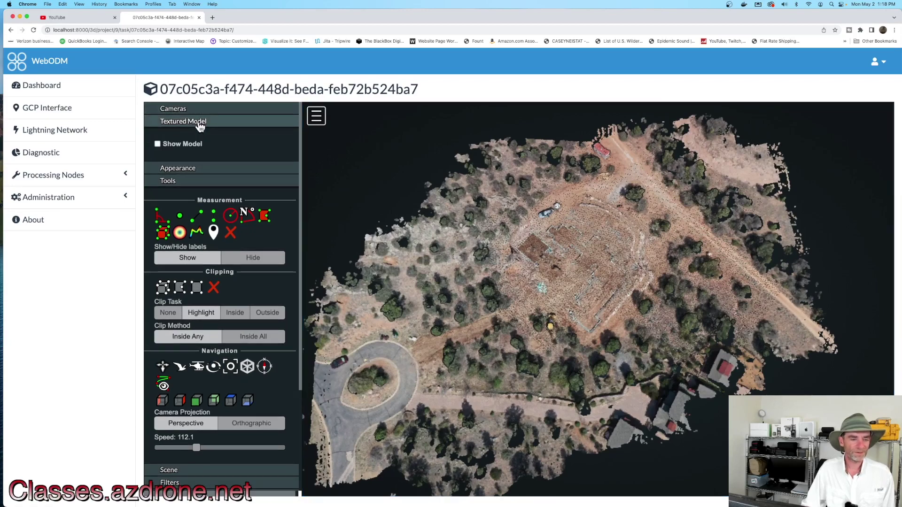
click(180, 145)
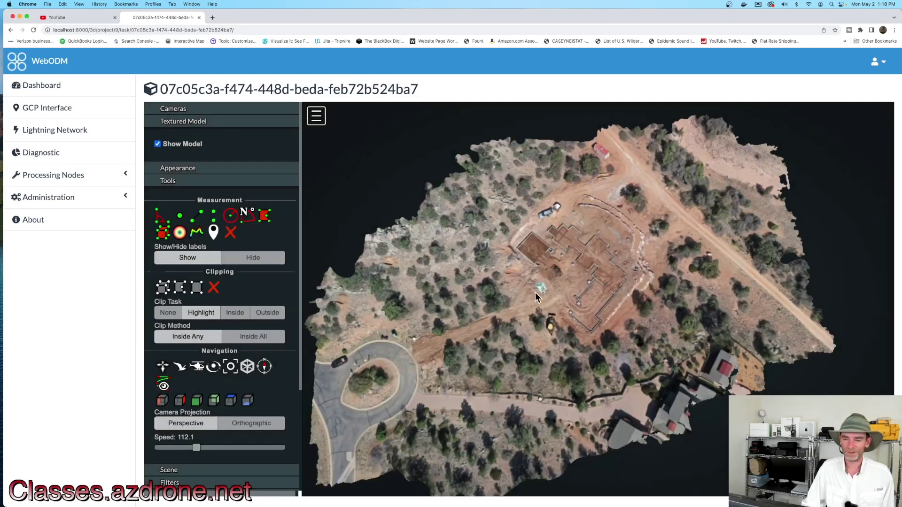
drag(493, 334, 515, 303)
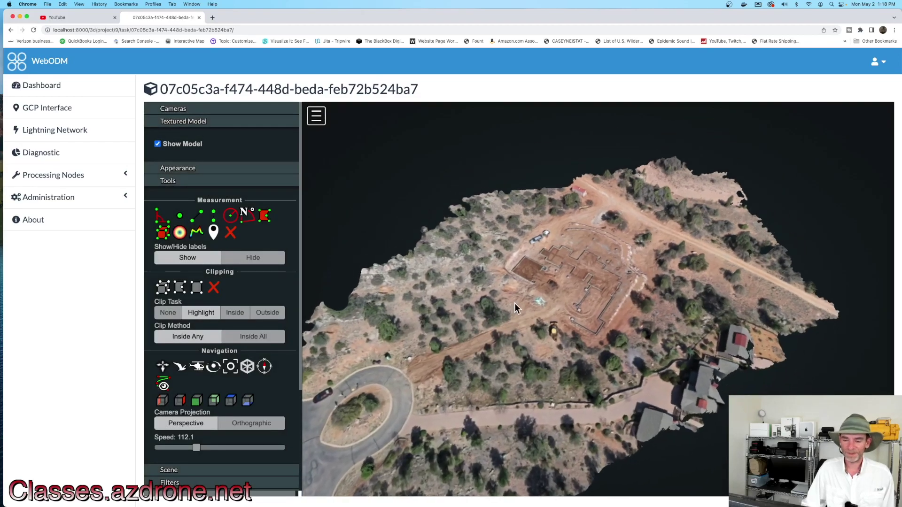